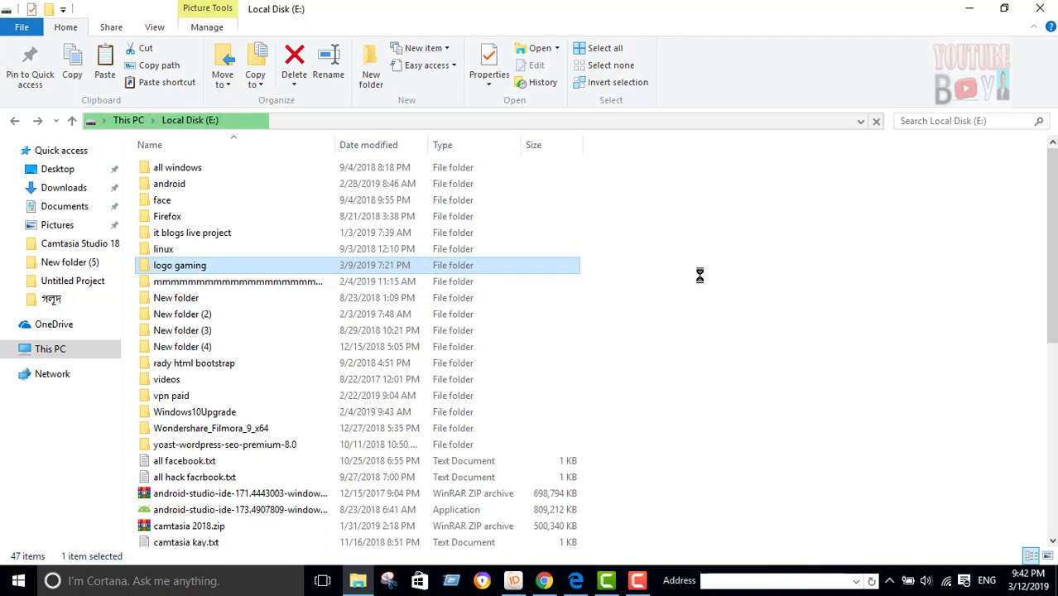
Move the access-denied message for the logo gaming folder aside and dismiss it
drag(474, 197, 607, 188)
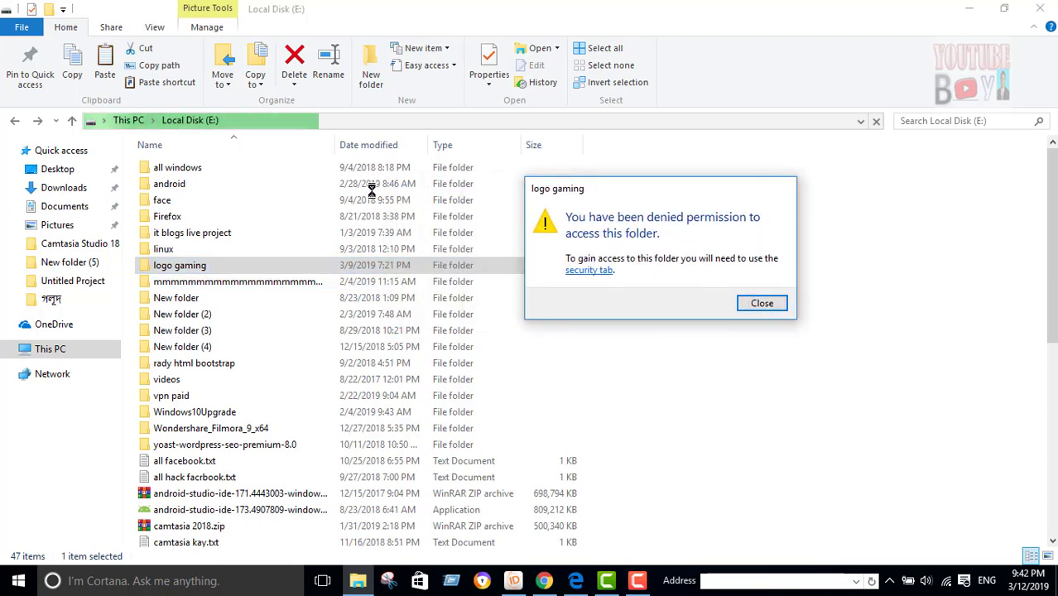
click(762, 303)
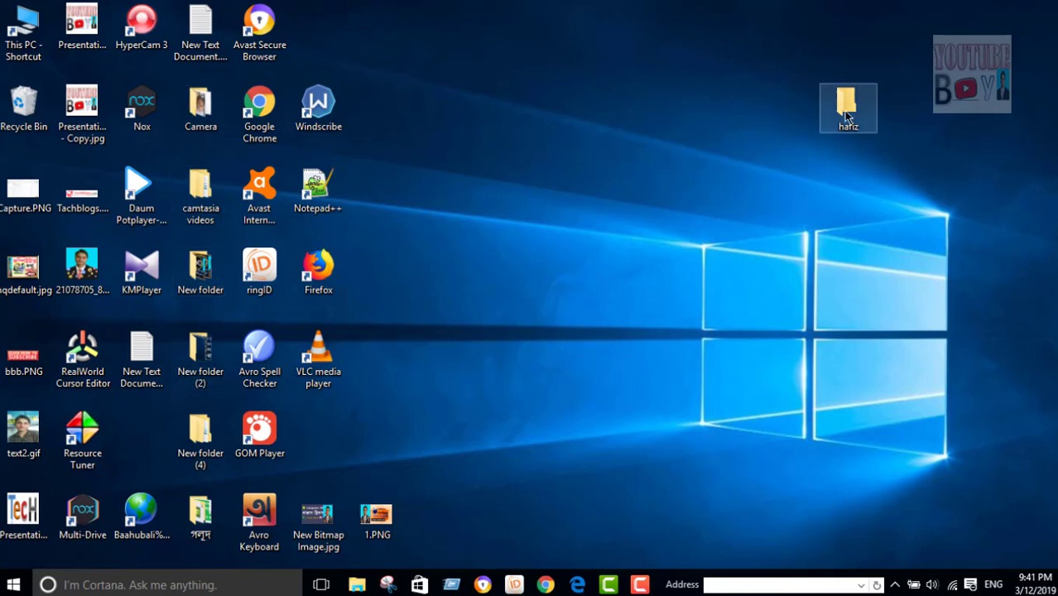
Move the folder that stands alone on the desktop nearer the middle, look inside it and close it
drag(845, 104, 671, 106)
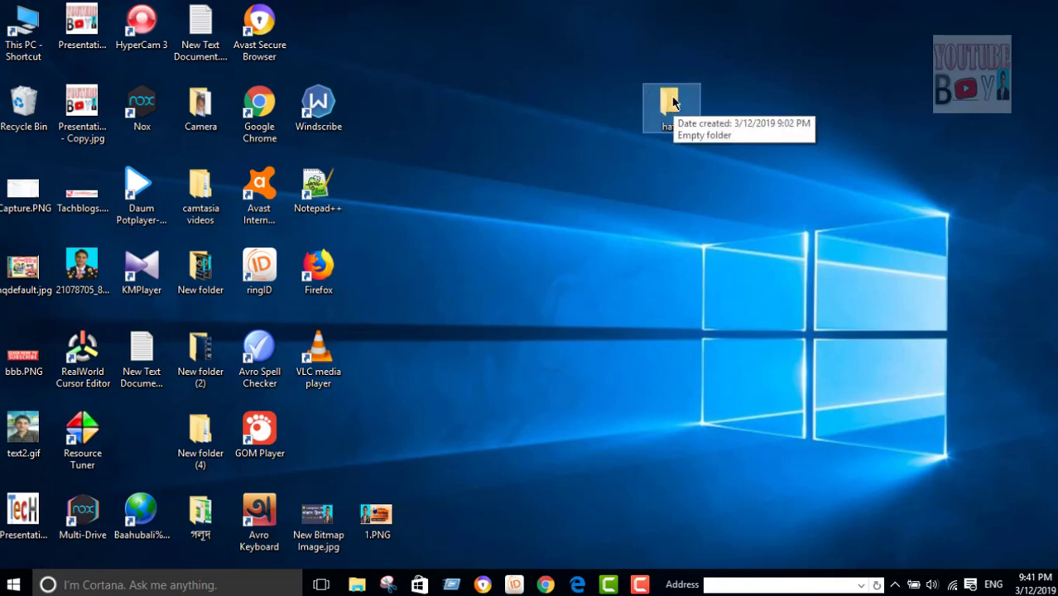
double_click(673, 100)
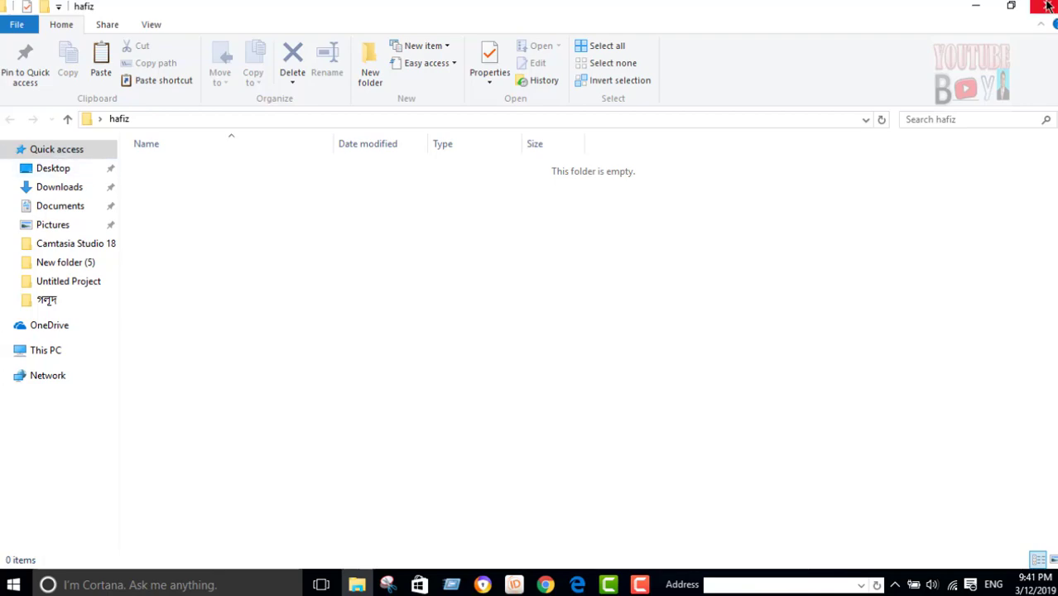
click(1048, 6)
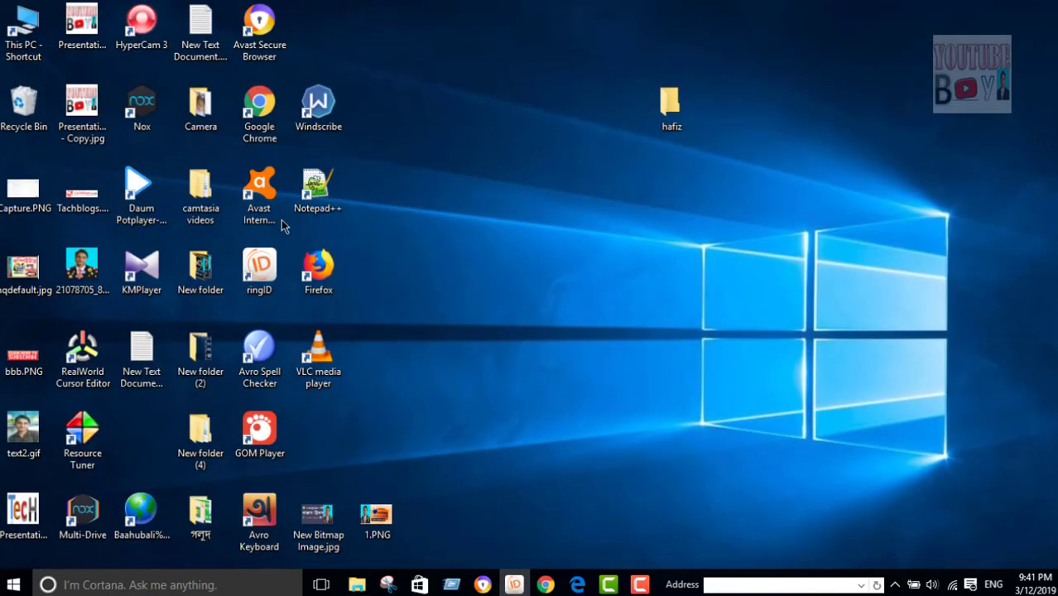
Open Local Disk (E:), look inside the logo gaming folder and return to the drive's listing
double_click(13, 26)
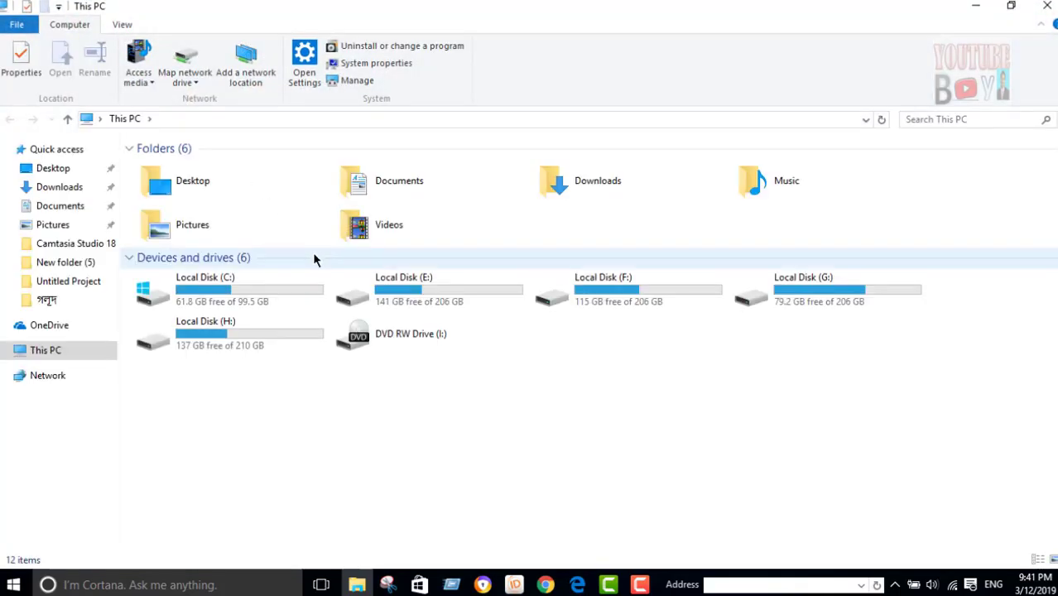
double_click(422, 288)
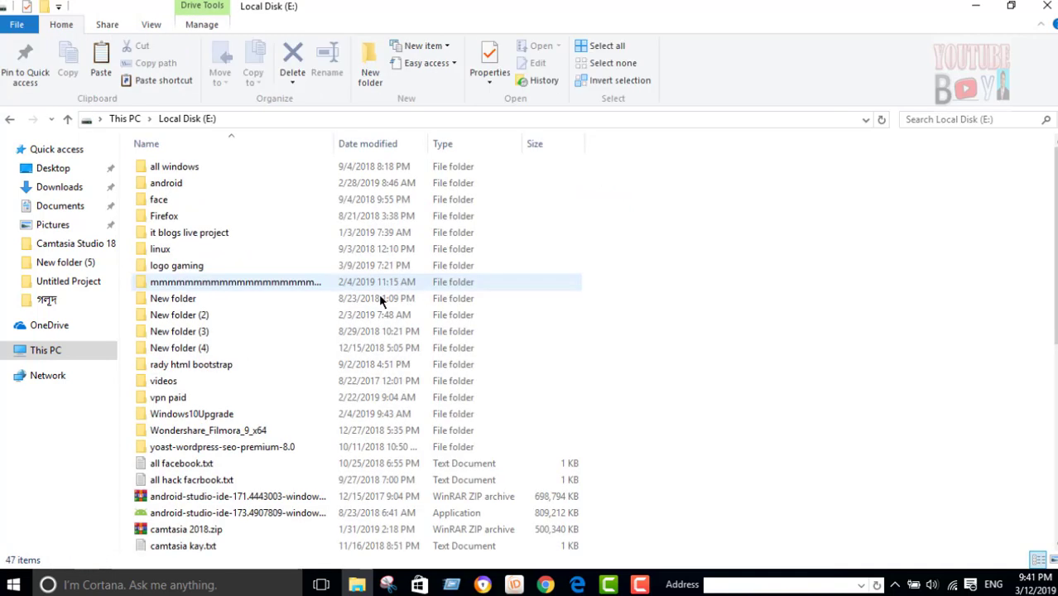
double_click(183, 266)
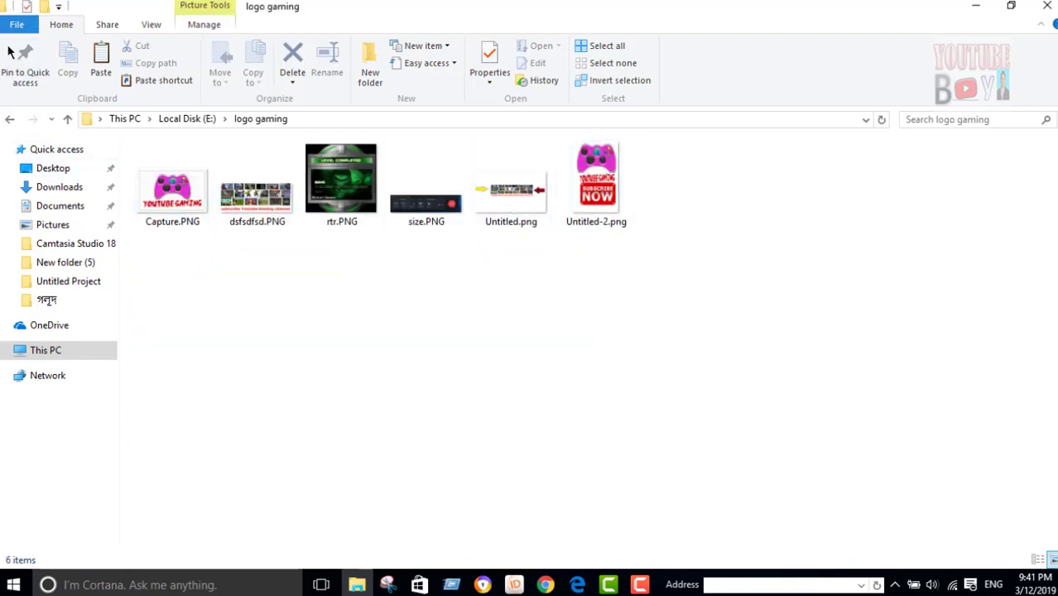
click(9, 120)
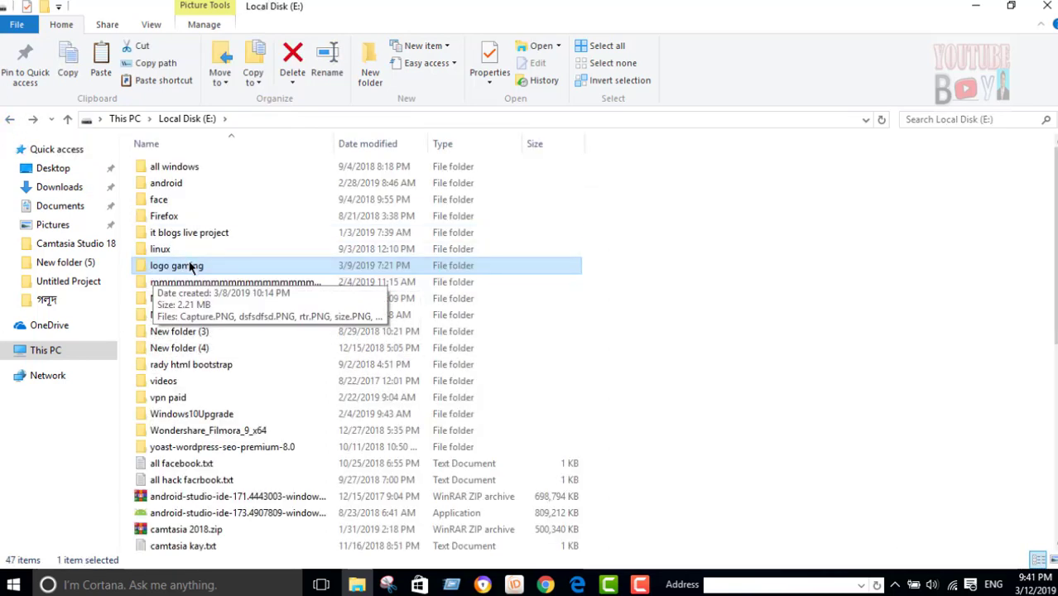
Open the properties of the logo gaming folder and show its security settings
right_click(182, 267)
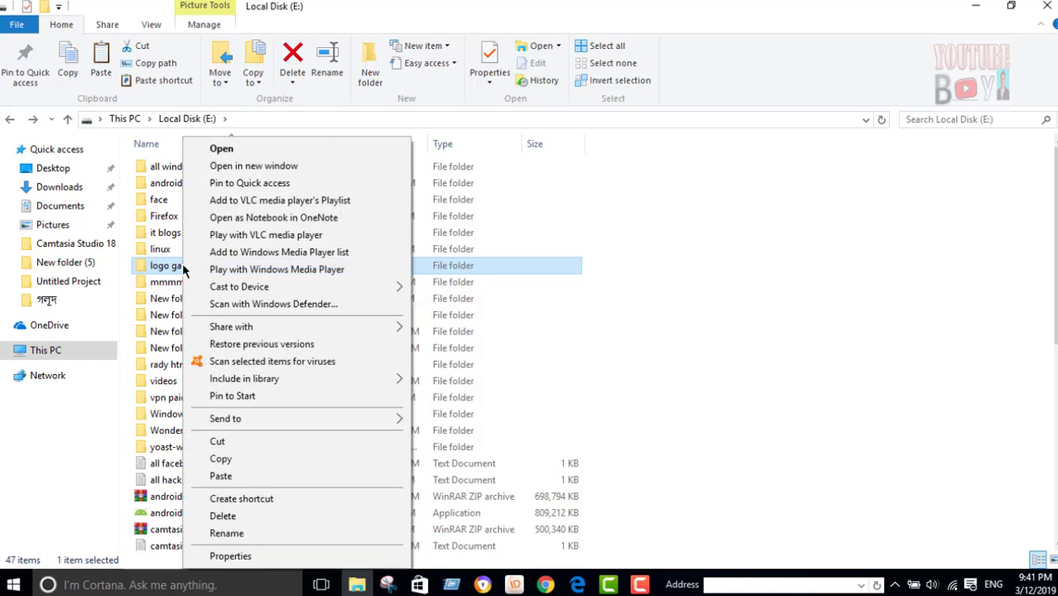
click(230, 557)
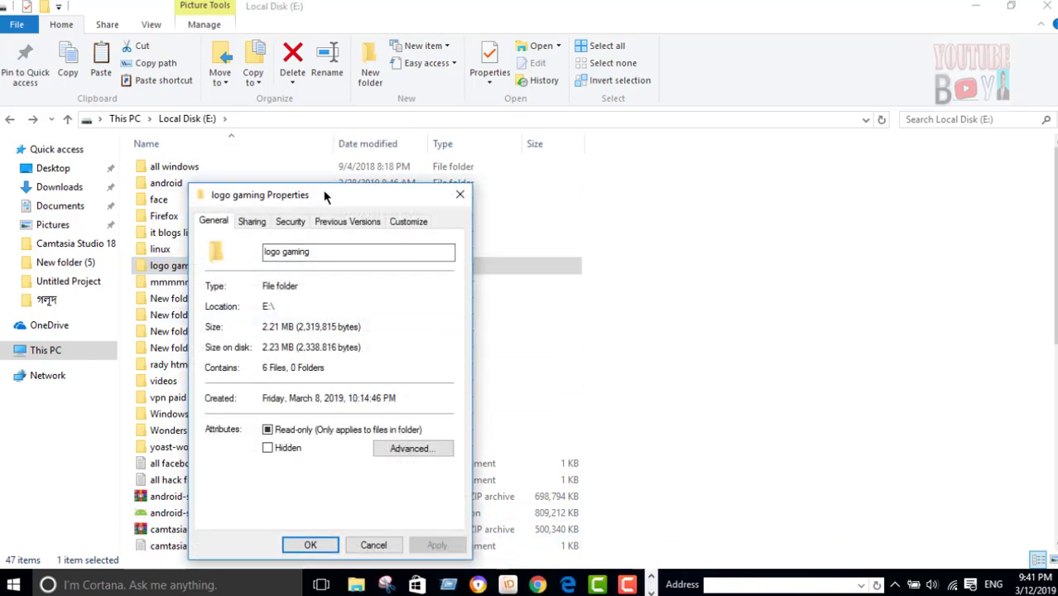
drag(321, 197, 413, 109)
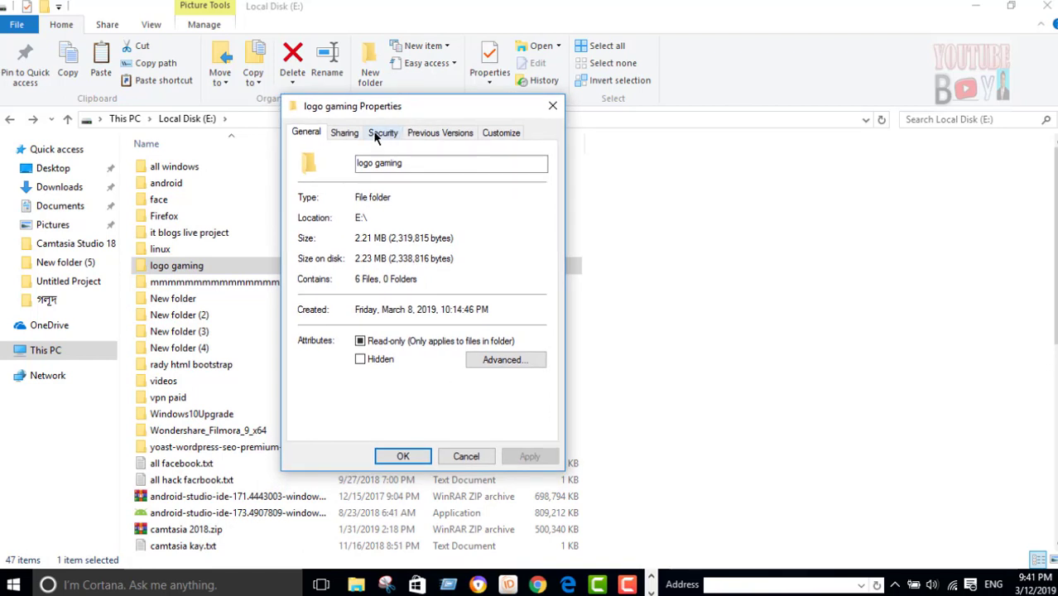
click(383, 133)
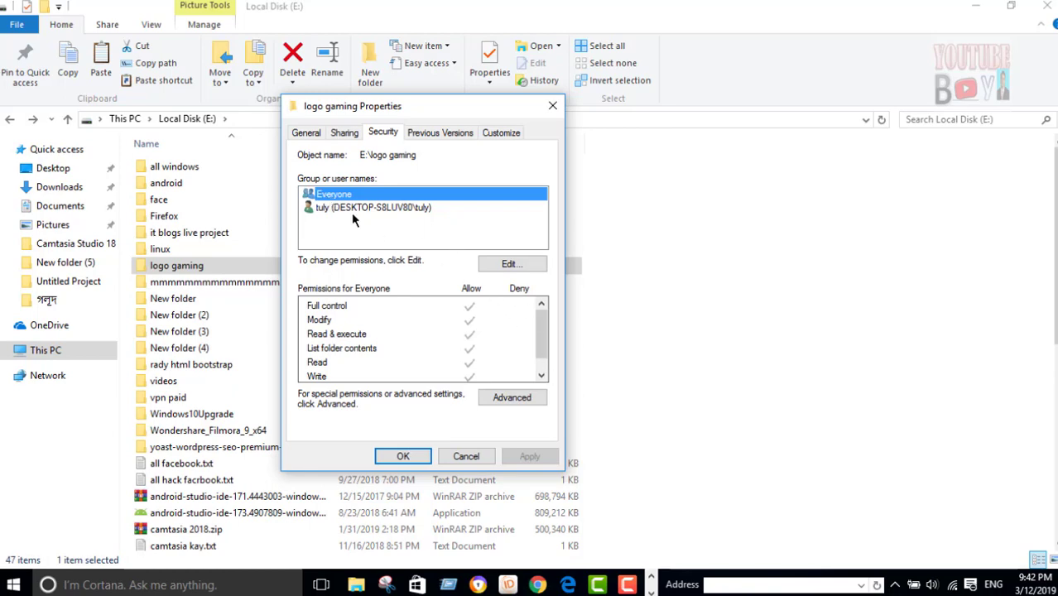
Edit the logo gaming folder's permissions and deny Full control to the Everyone group
click(504, 265)
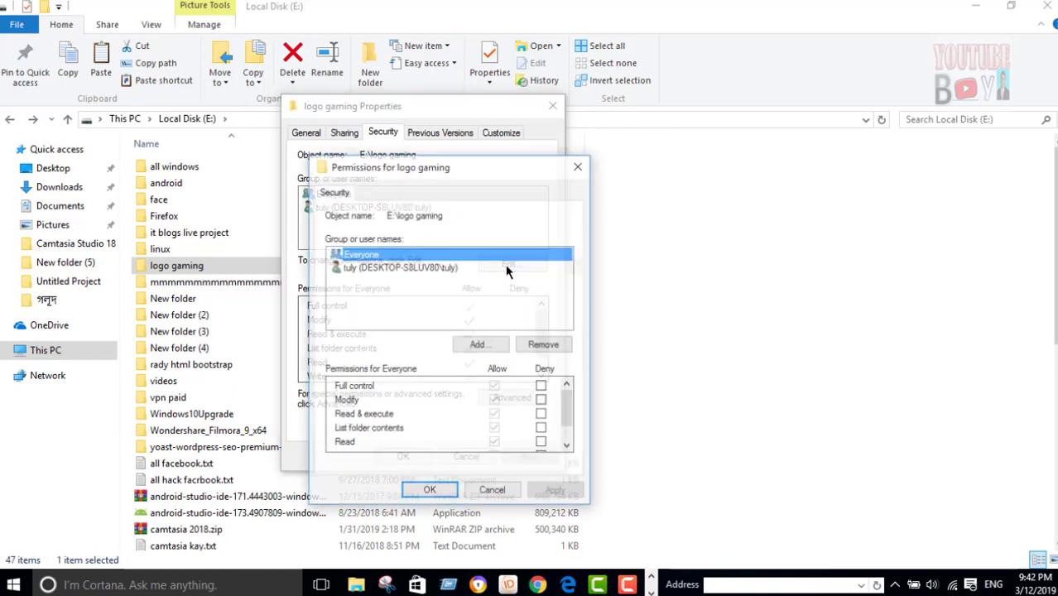
click(359, 269)
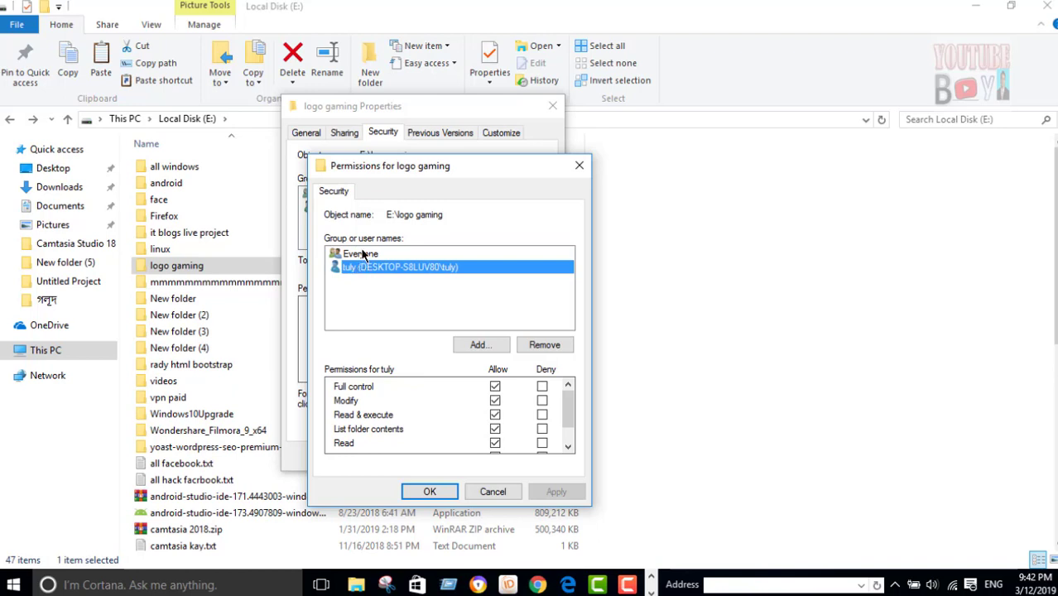
click(353, 256)
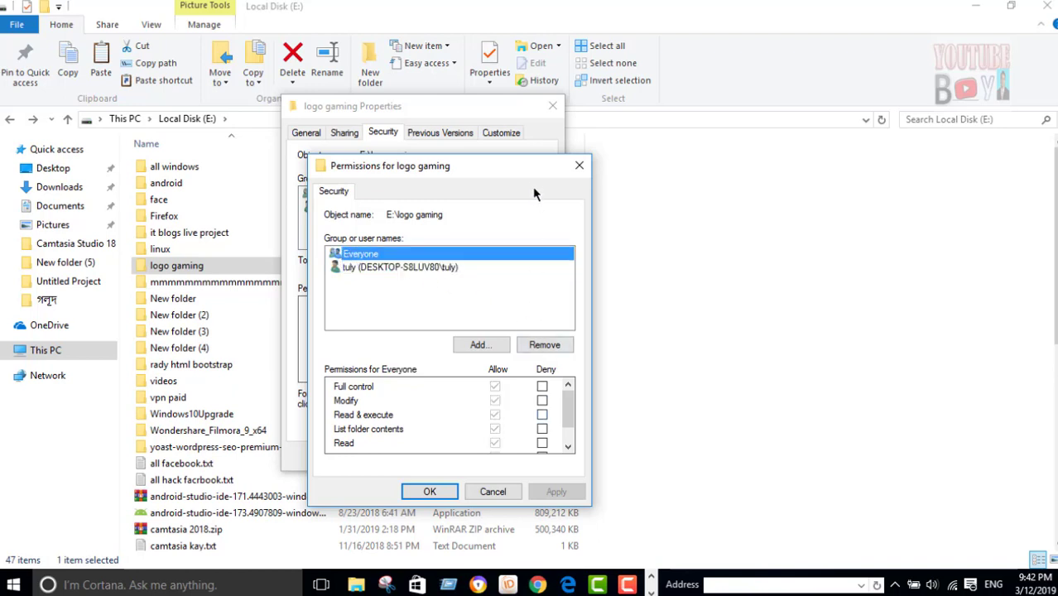
drag(515, 162, 506, 70)
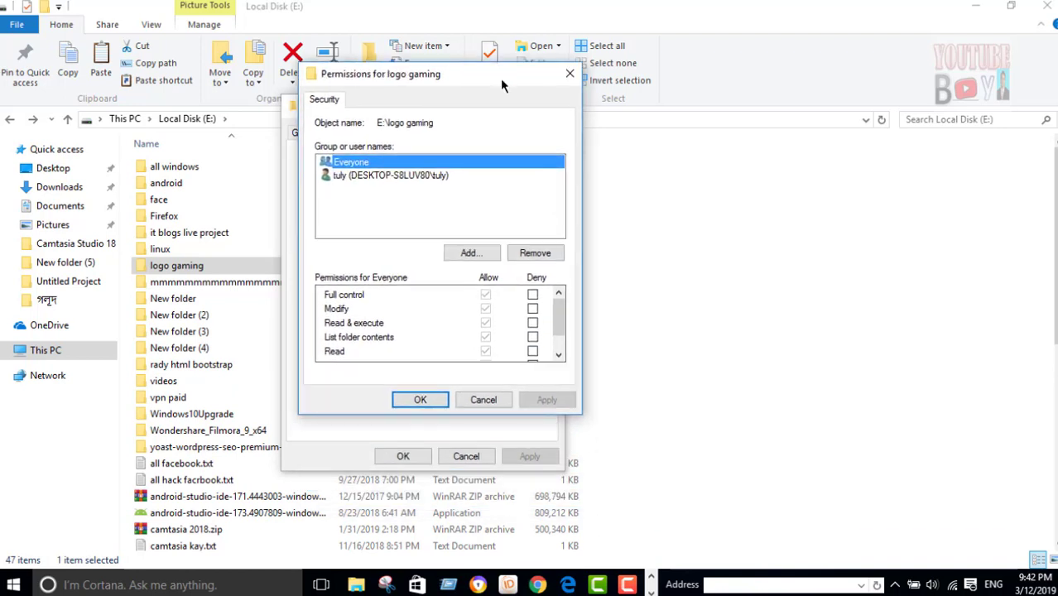
mouse_move(558, 312)
mouse_down()
mouse_move(560, 336)
mouse_move(559, 309)
mouse_up()
click(534, 296)
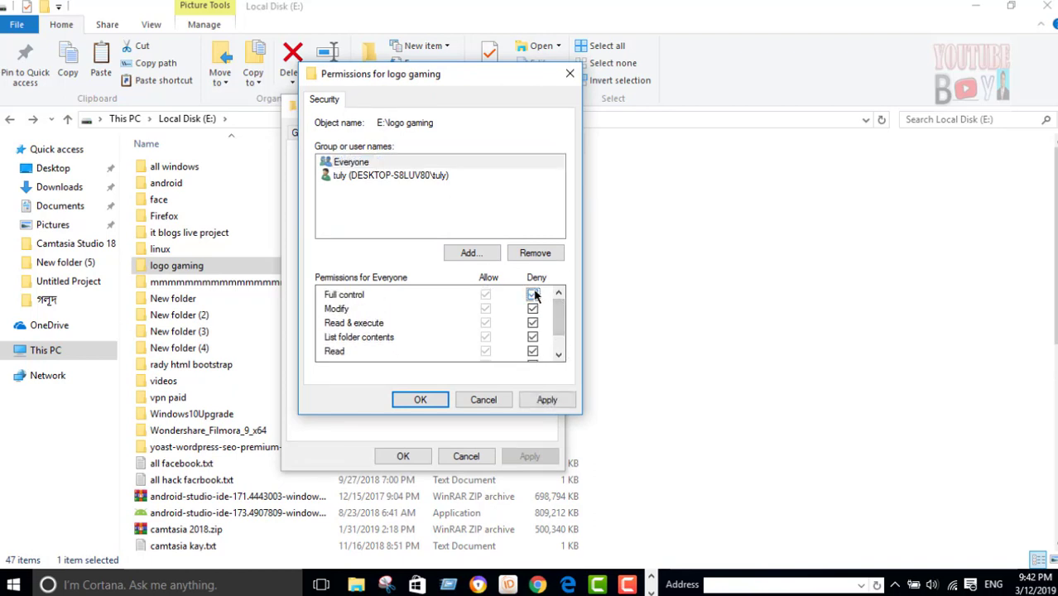
scroll(533, 323, down, 1)
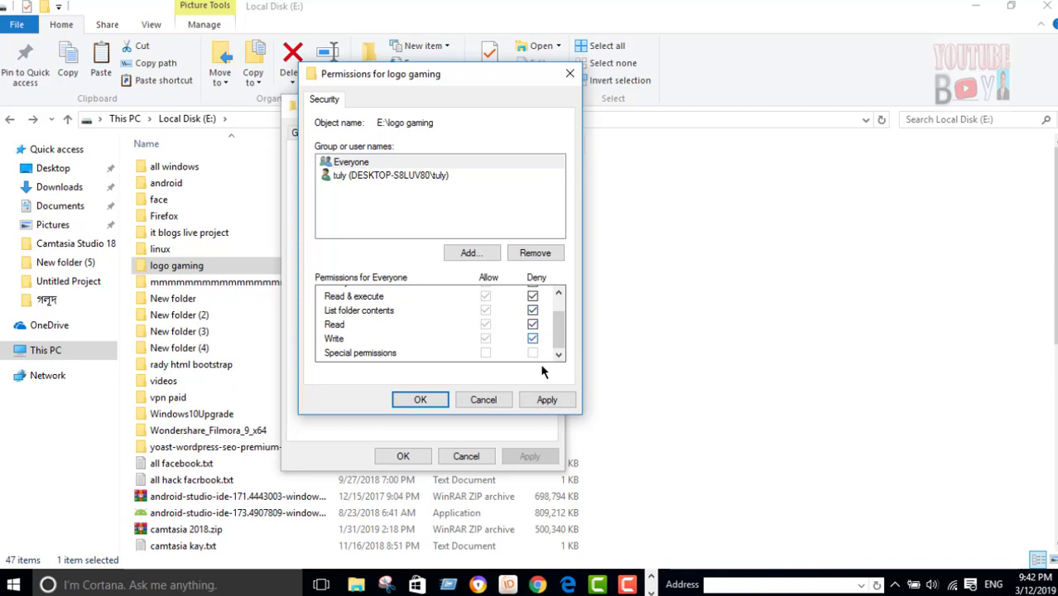
mouse_move(562, 331)
mouse_down()
mouse_move(562, 307)
mouse_move(562, 340)
mouse_up()
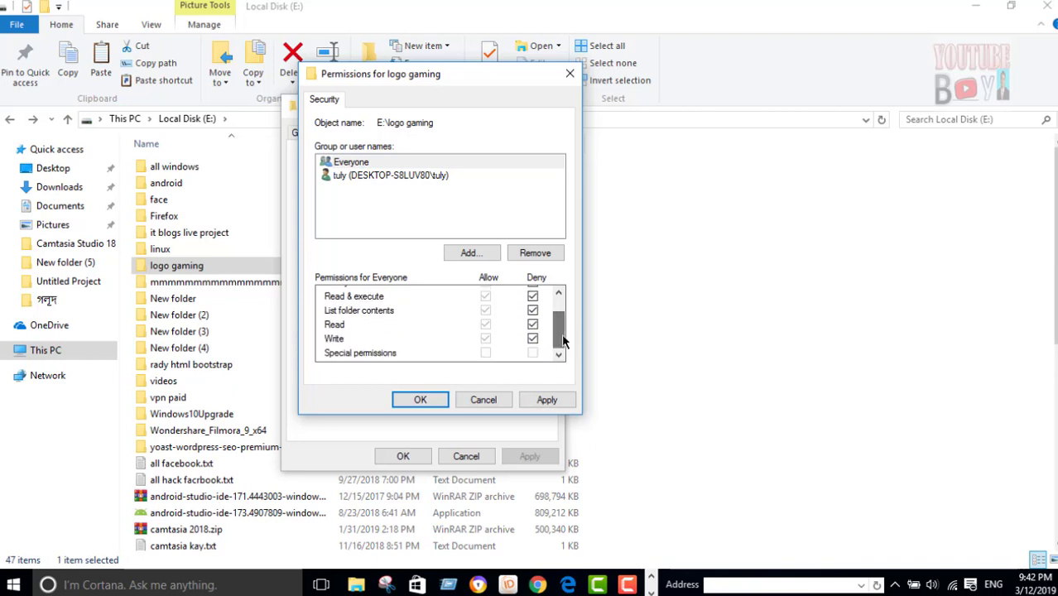
Apply the deny permissions, agree to continue, and close both the permissions and properties dialogs
click(547, 402)
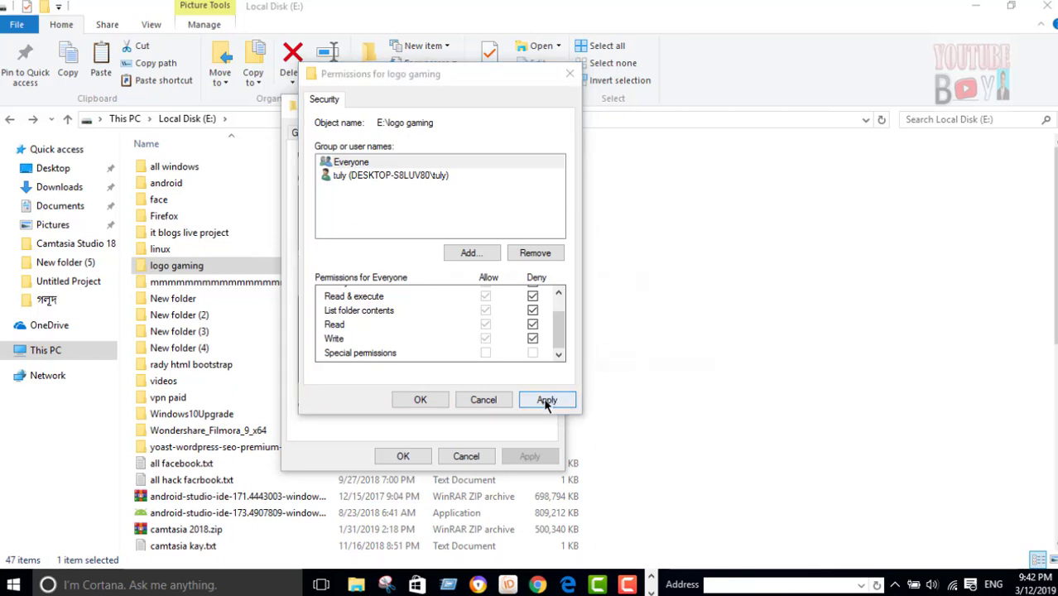
click(598, 368)
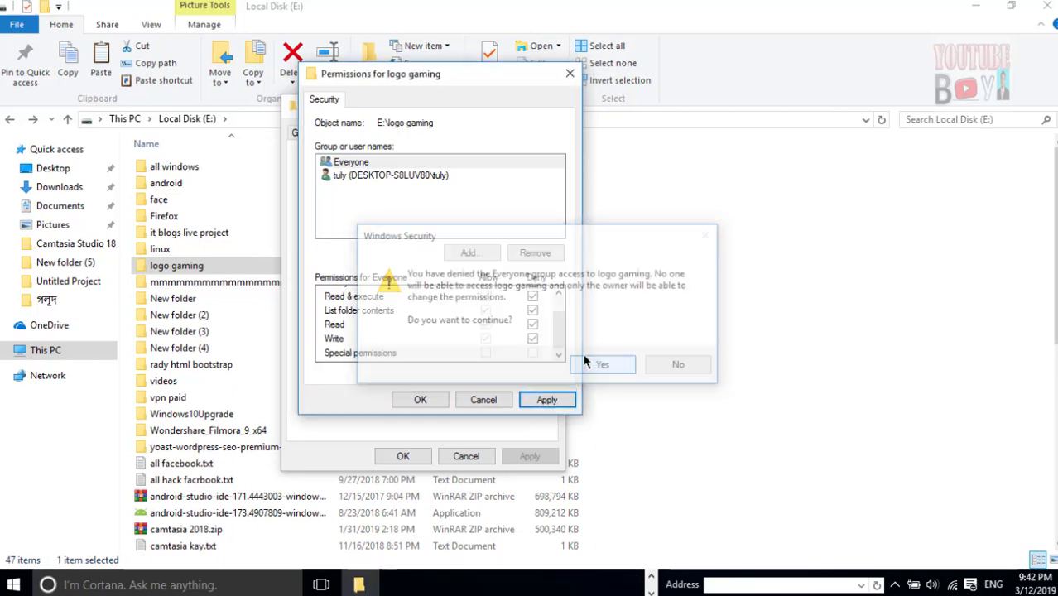
click(419, 399)
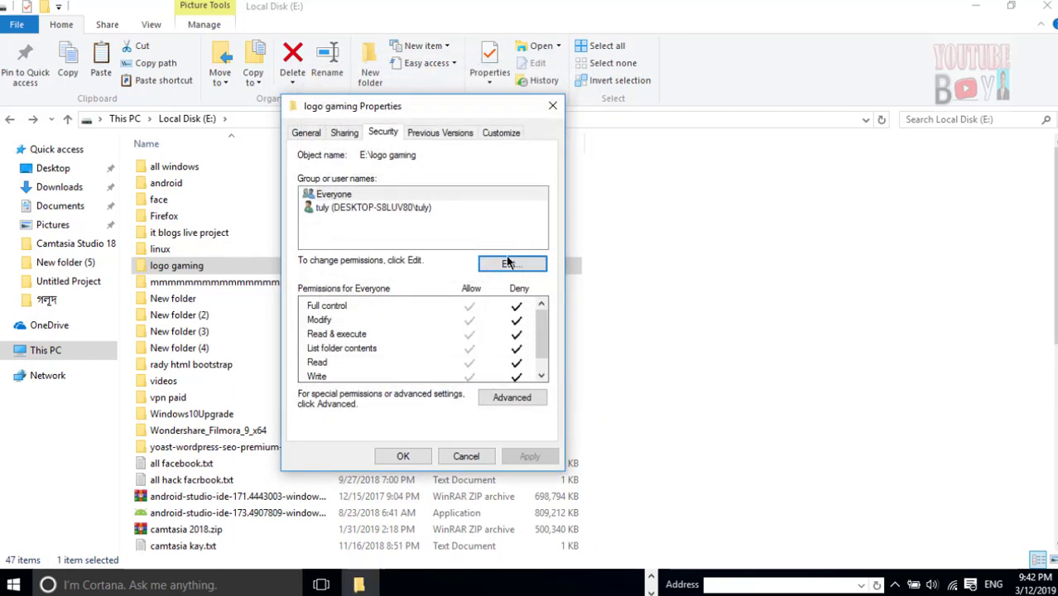
click(403, 456)
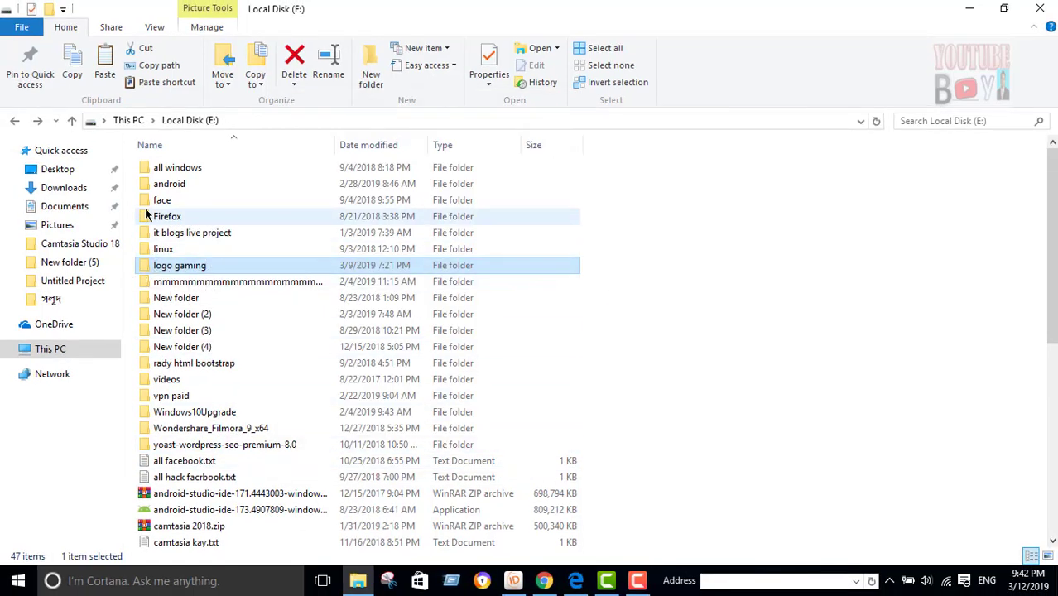
Refresh the drive listing and test access to the logo gaming folder, choosing to continue at the permission prompt and dismissing the final message
right_click(771, 222)
click(815, 287)
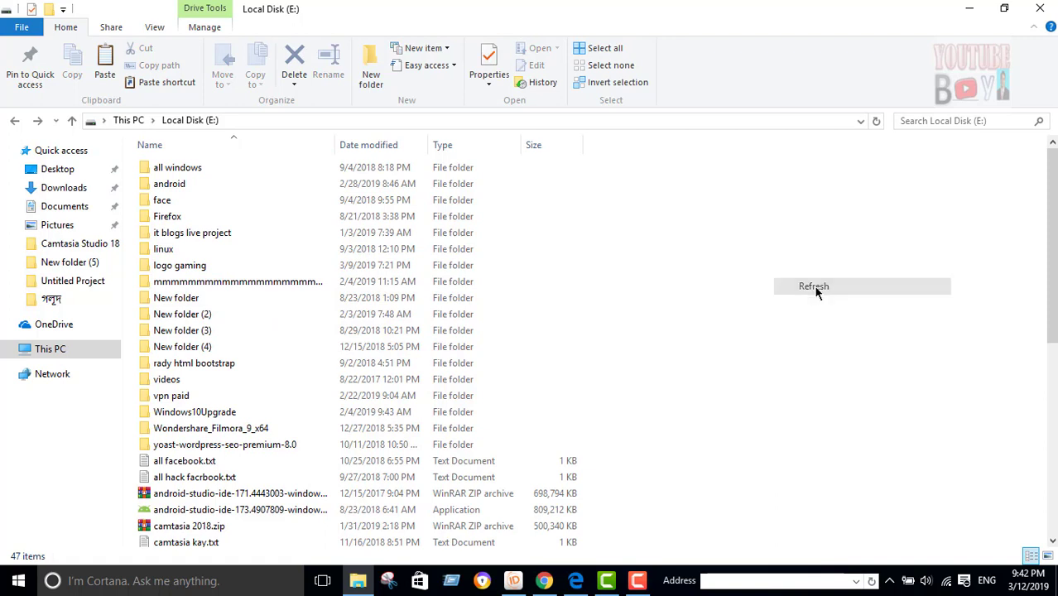
double_click(180, 267)
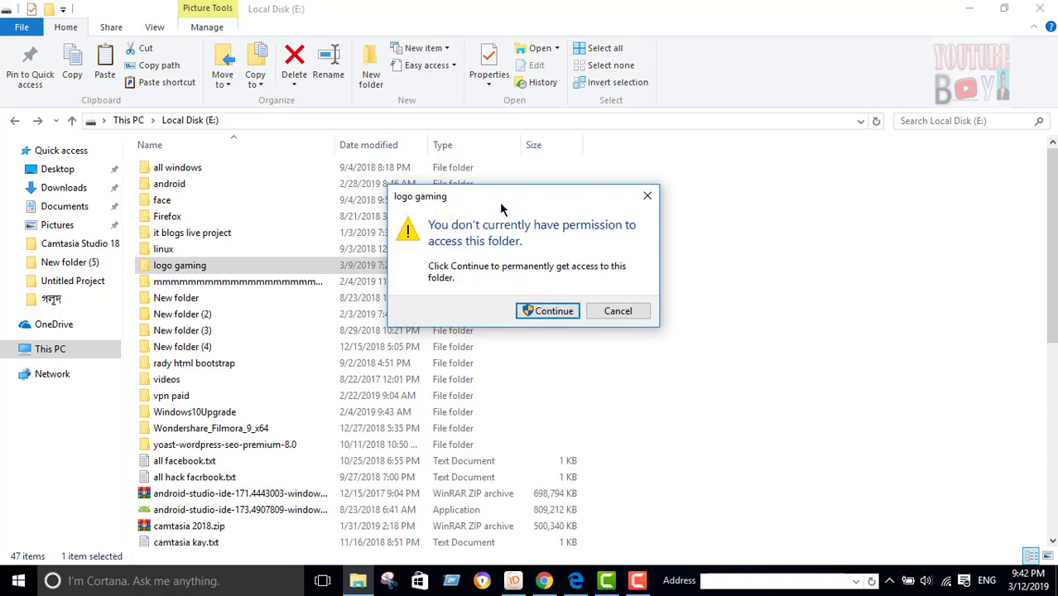
drag(508, 200, 467, 176)
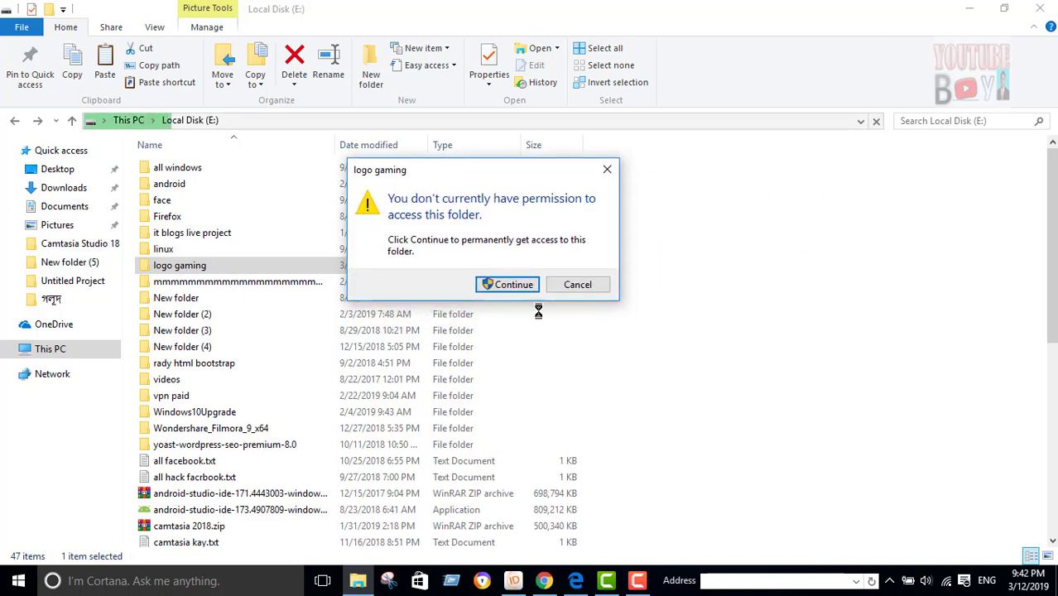
click(507, 285)
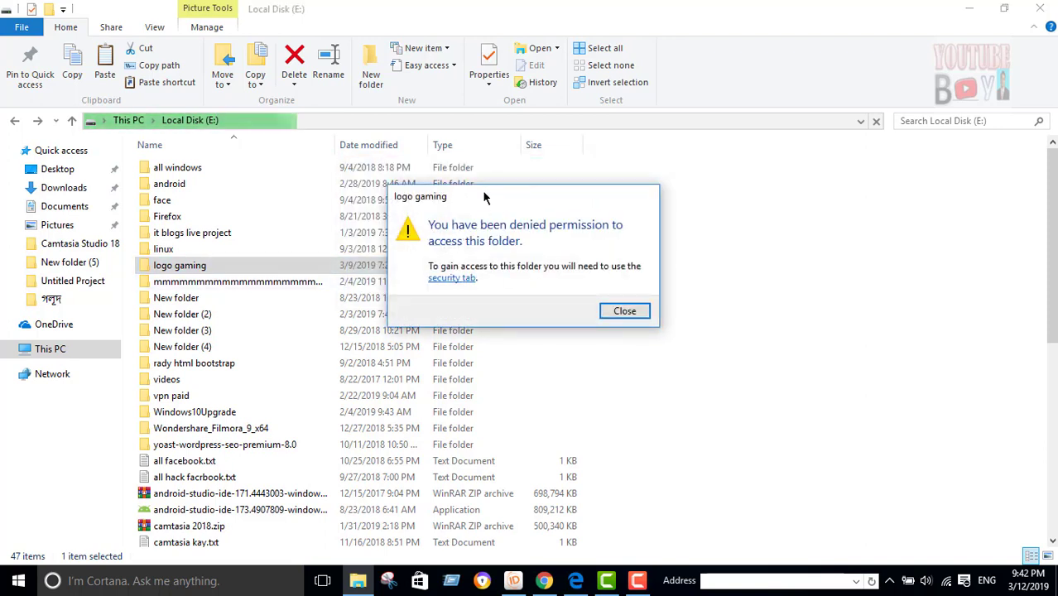
drag(469, 196, 605, 188)
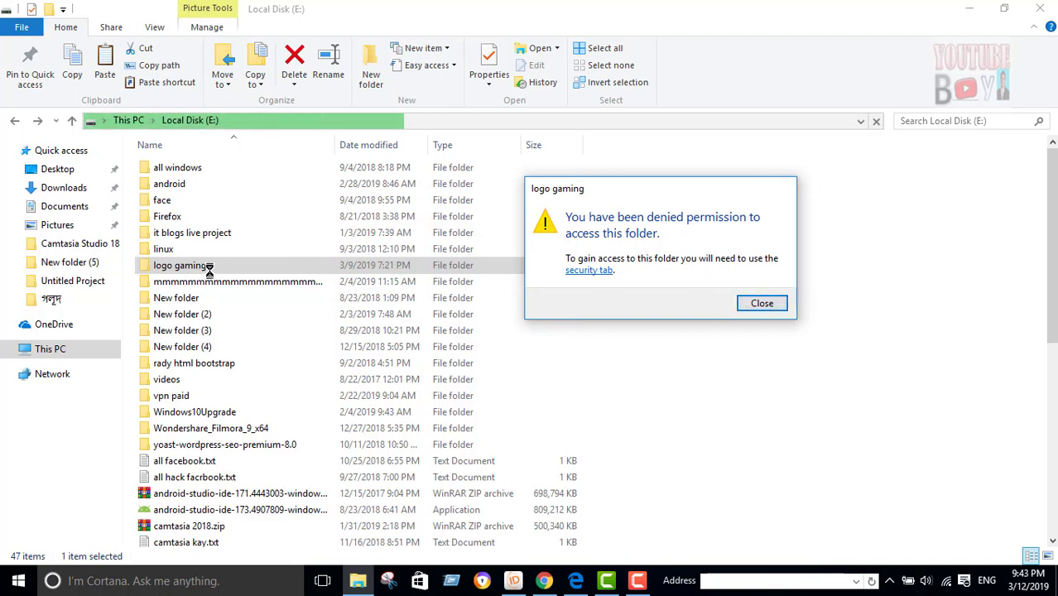
click(762, 303)
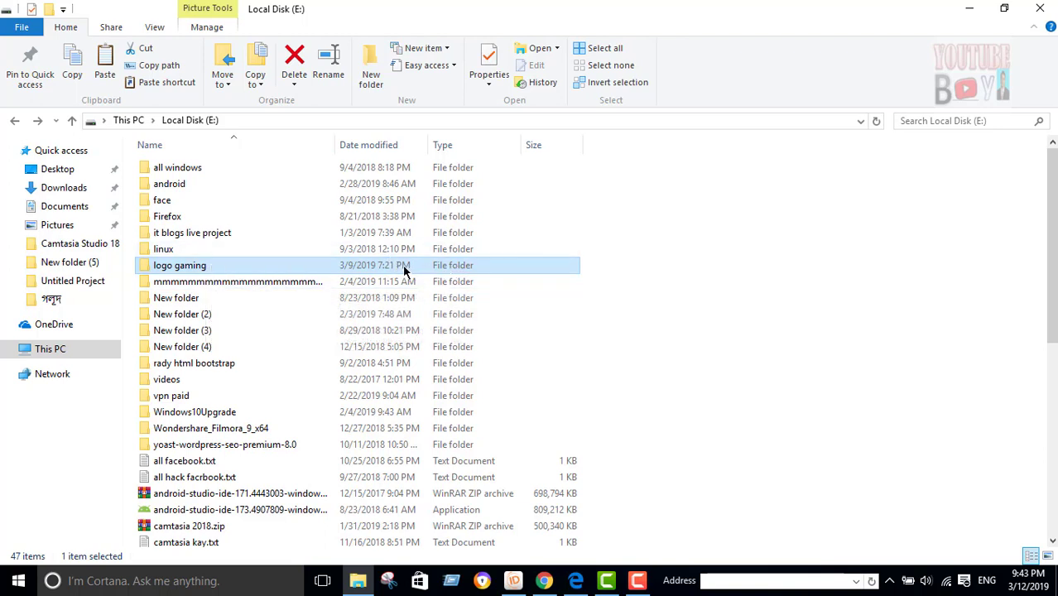
Bring up the logo gaming folder's security properties again
right_click(303, 267)
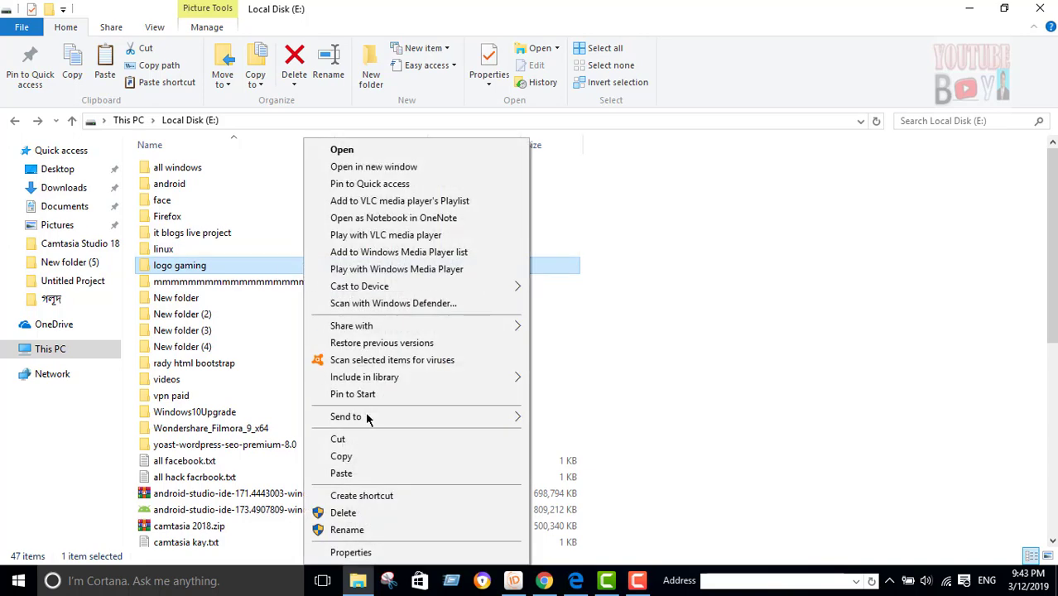
click(343, 553)
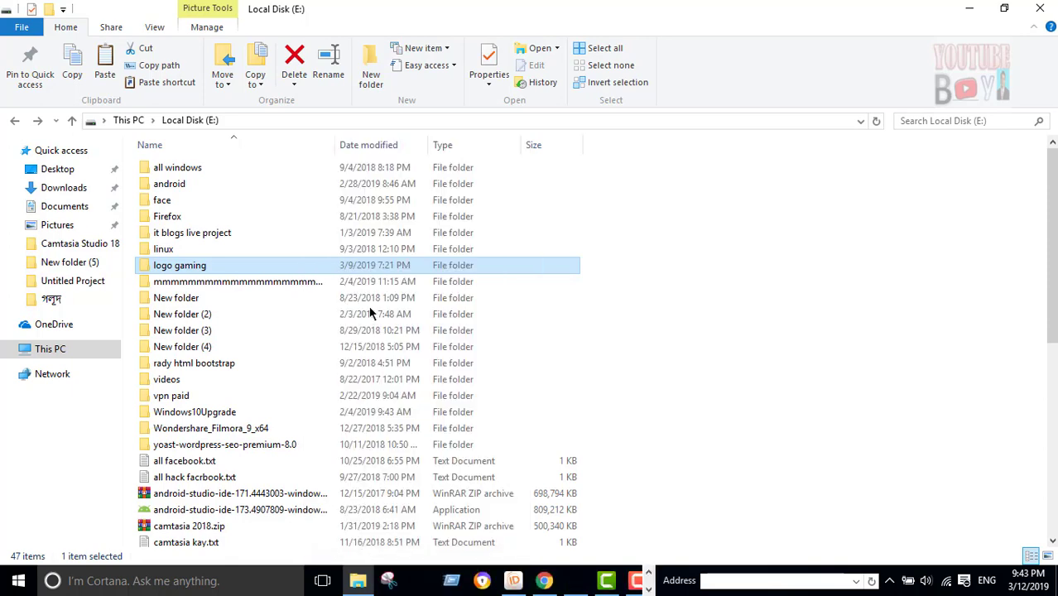
click(410, 222)
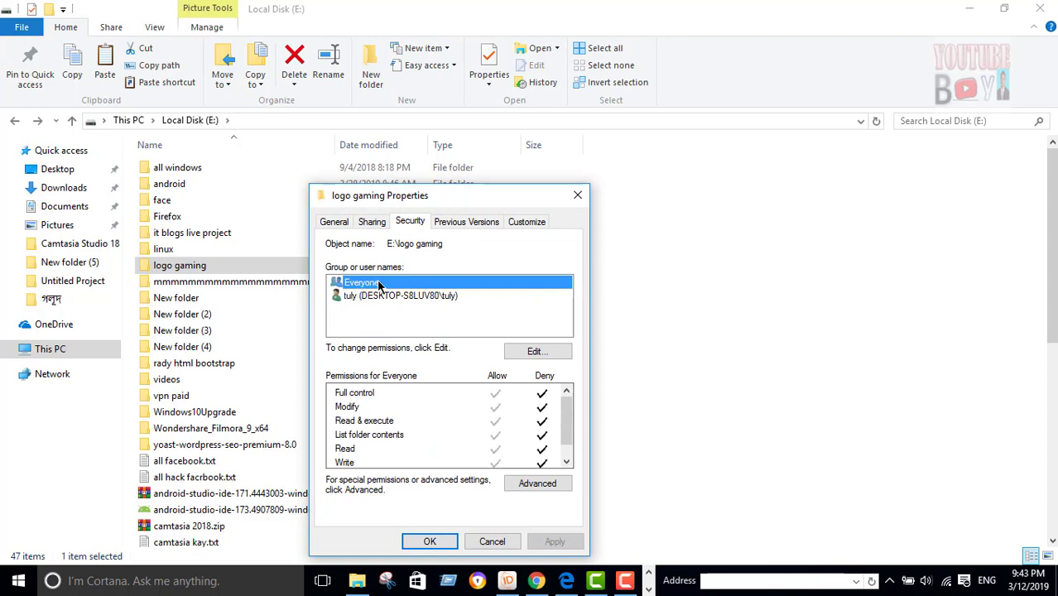
Edit the logo gaming folder's permissions and clear every Deny entry for Everyone, from Full control through Write
click(534, 352)
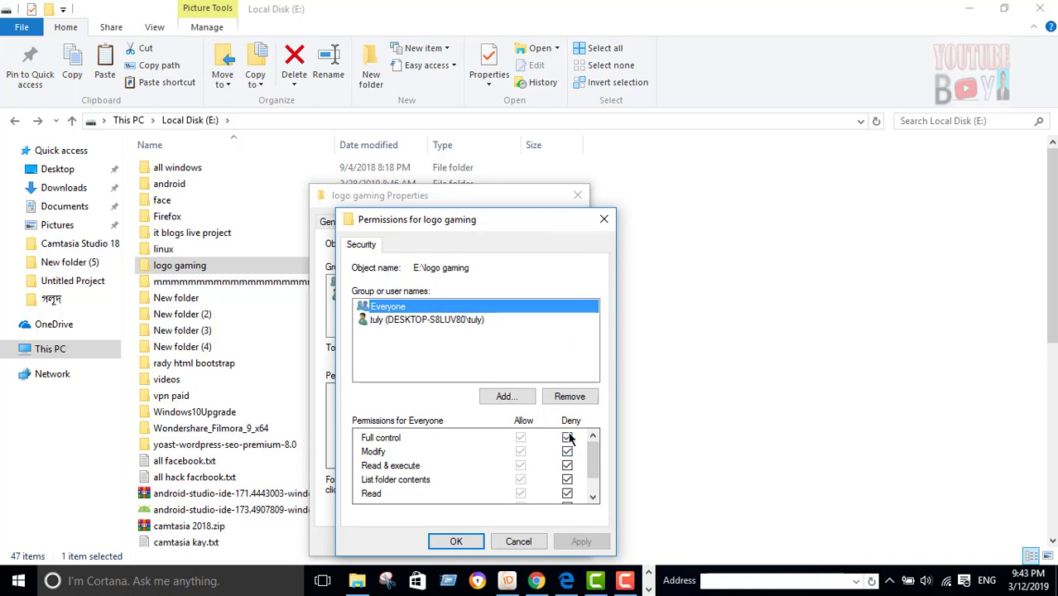
click(567, 438)
click(567, 451)
click(567, 465)
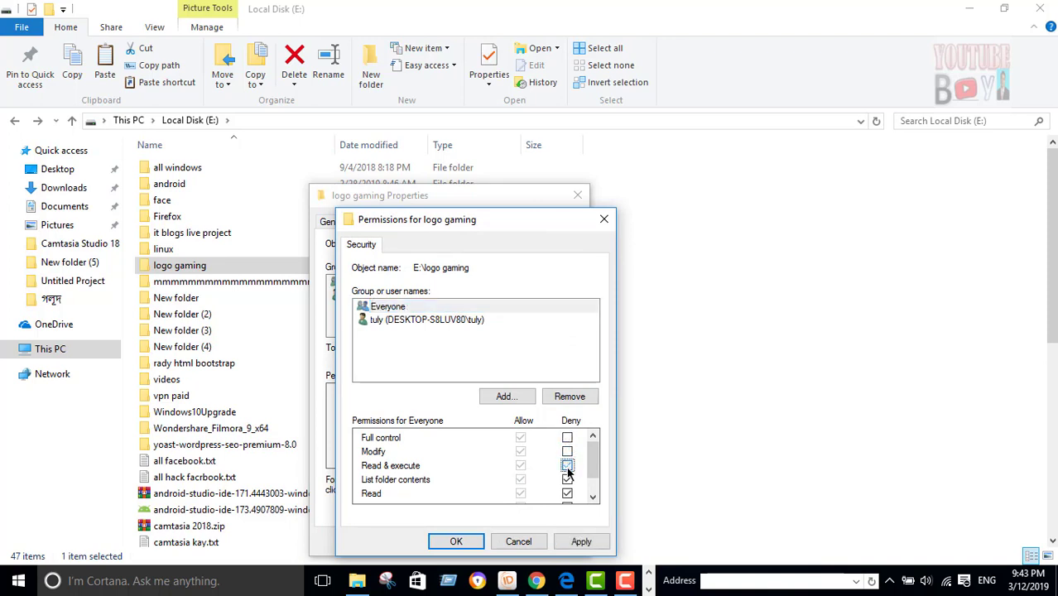
click(567, 480)
click(568, 493)
scroll(578, 440, down, 1)
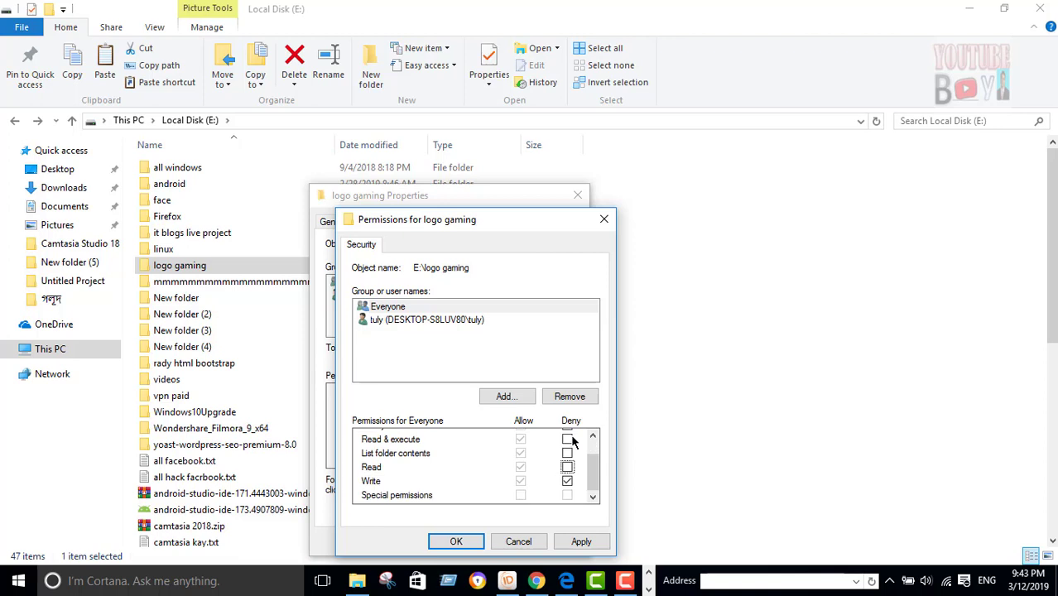
click(567, 482)
Apply the cleared deny permissions and close both the permissions and properties dialogs
click(581, 542)
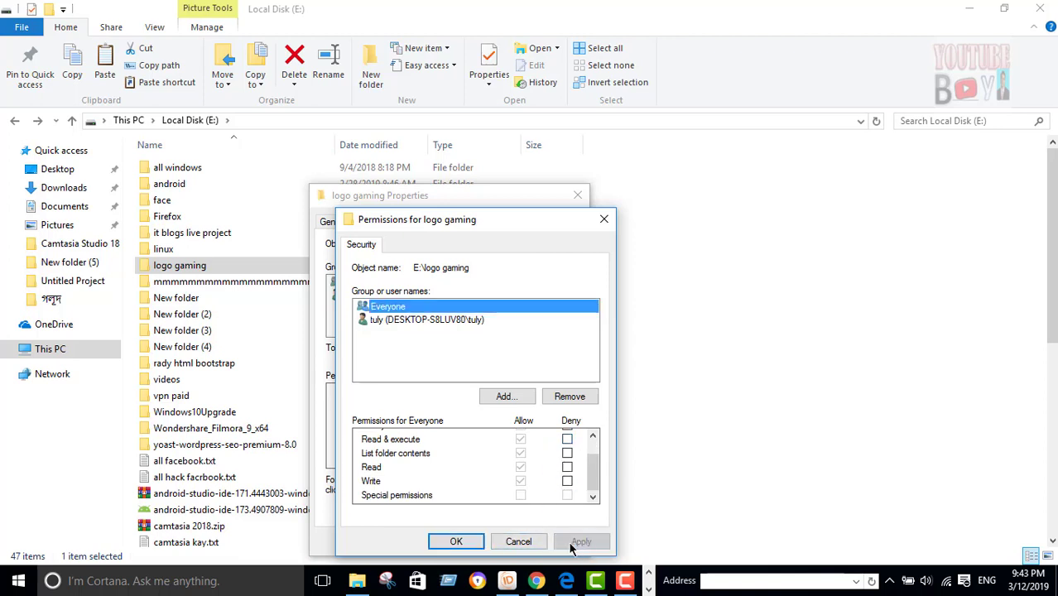
click(456, 542)
click(421, 540)
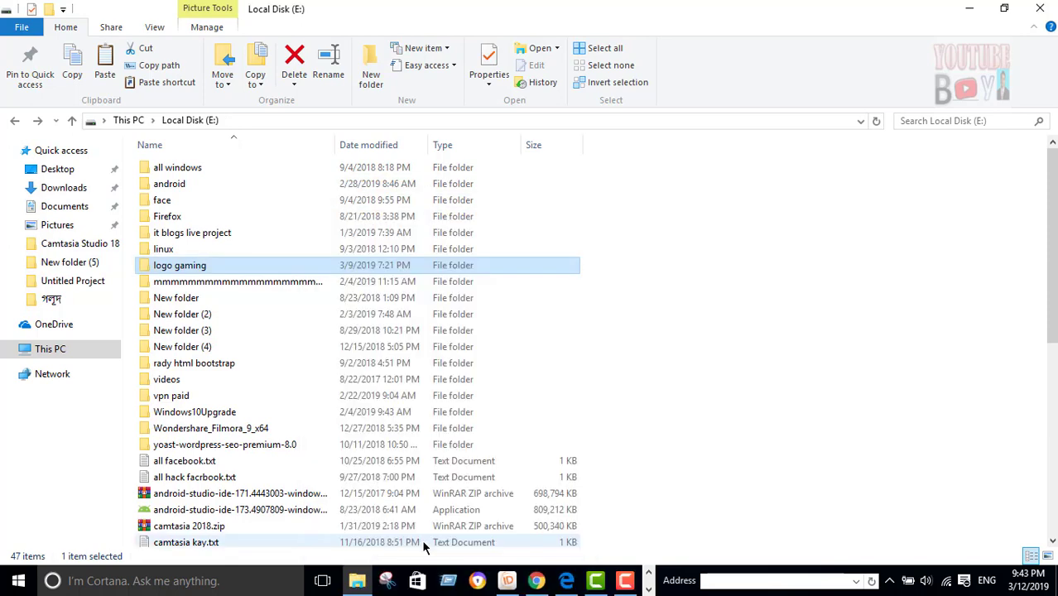
Refresh the drive listing, open the logo gaming folder to test access, and return to drive E:
click(691, 245)
right_click(690, 245)
click(736, 300)
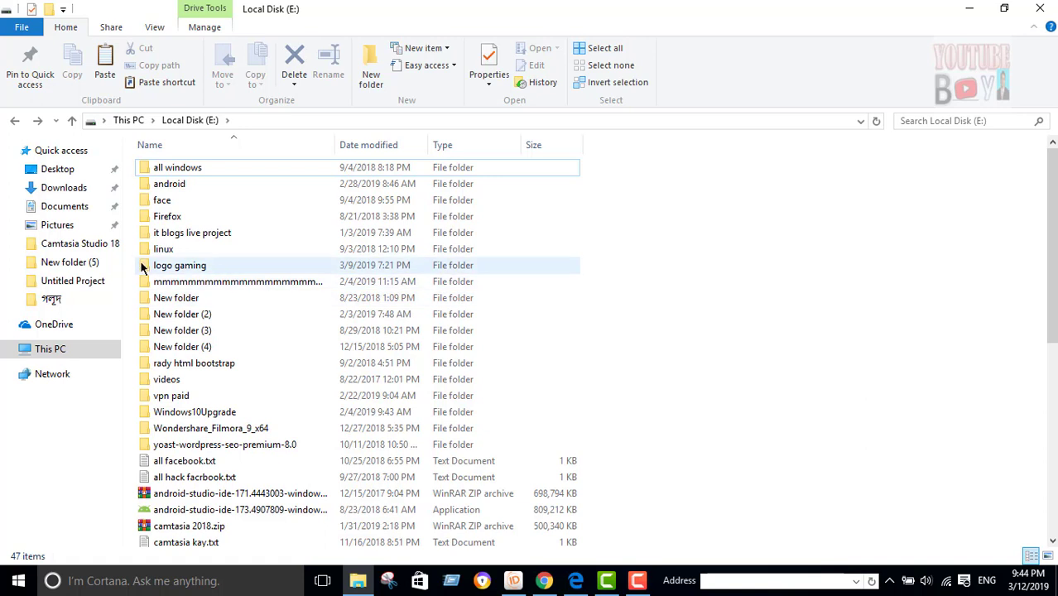
double_click(175, 266)
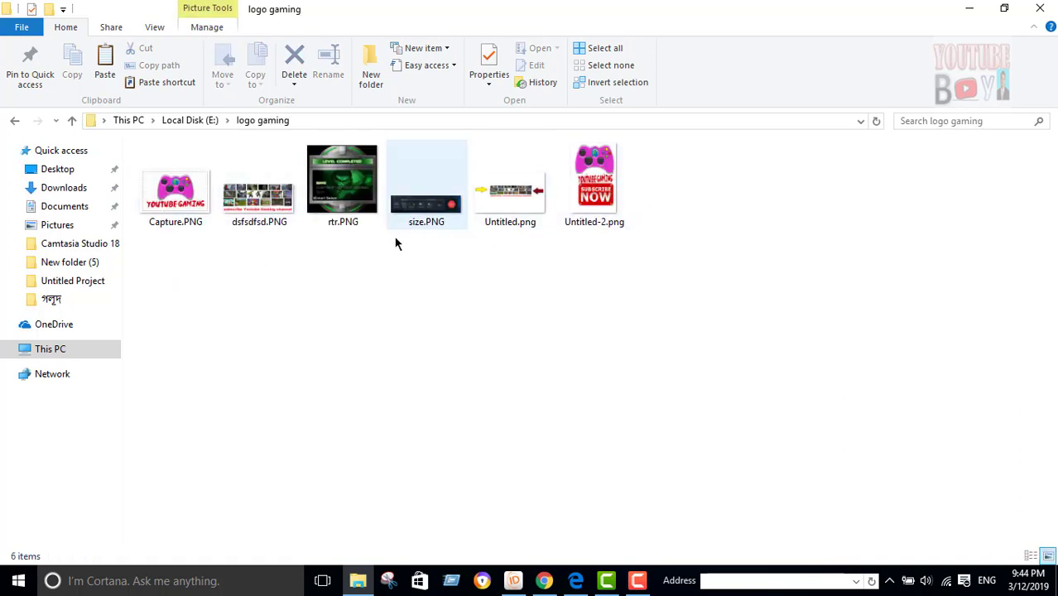
click(14, 121)
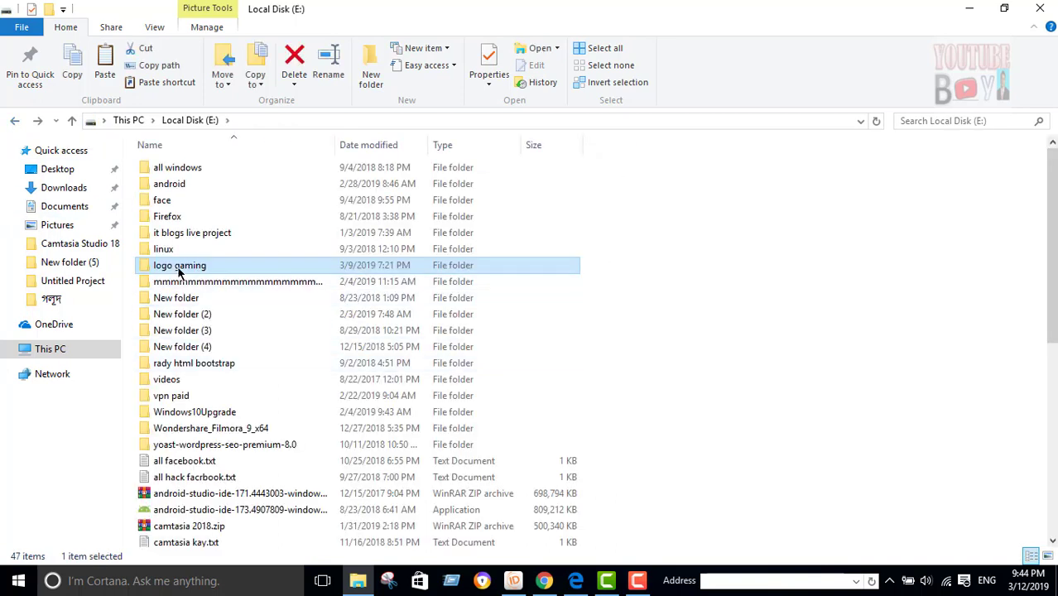